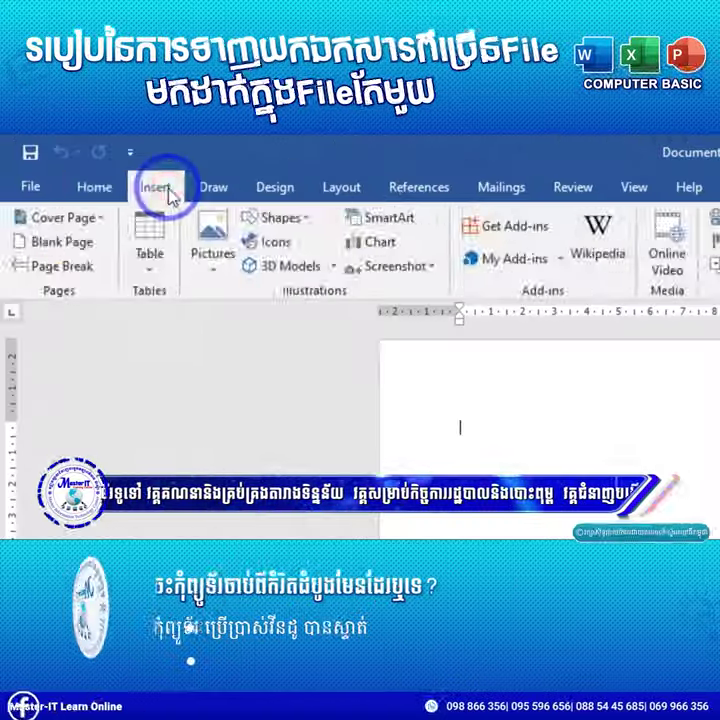
Insert the text of files 02 and 04 using Object > Text from File.
{"action": "left_click", "coordinate": [441, 271]}
{"action": "left_click", "coordinate": [490, 318]}
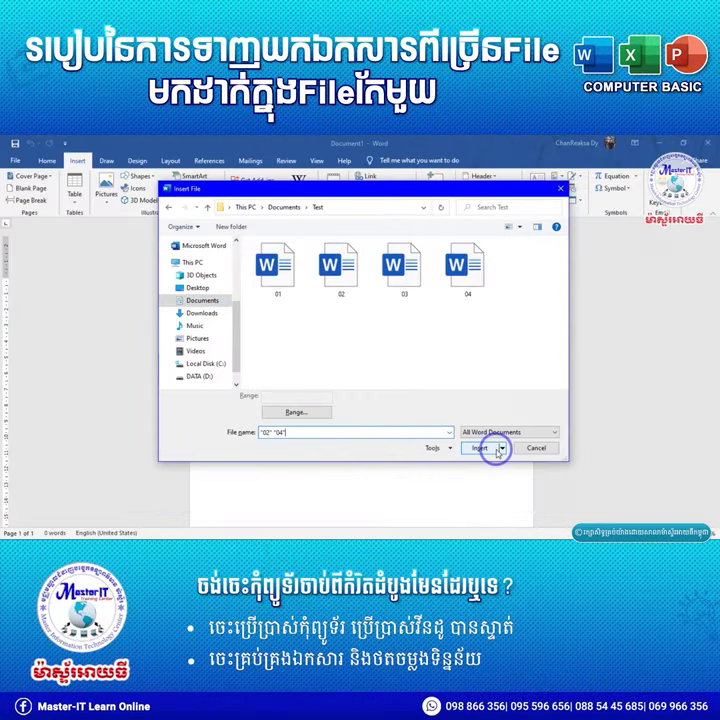
{"action": "left_click", "coordinate": [490, 447]}
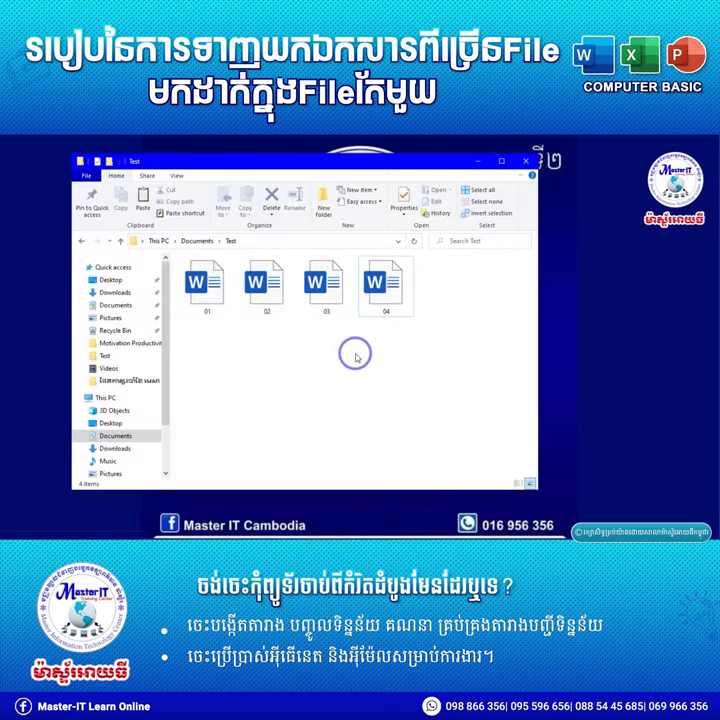
Look over Word files 01 to 04 in the Test folder, then minimise File Explorer.
{"action": "left_click", "coordinate": [212, 292]}
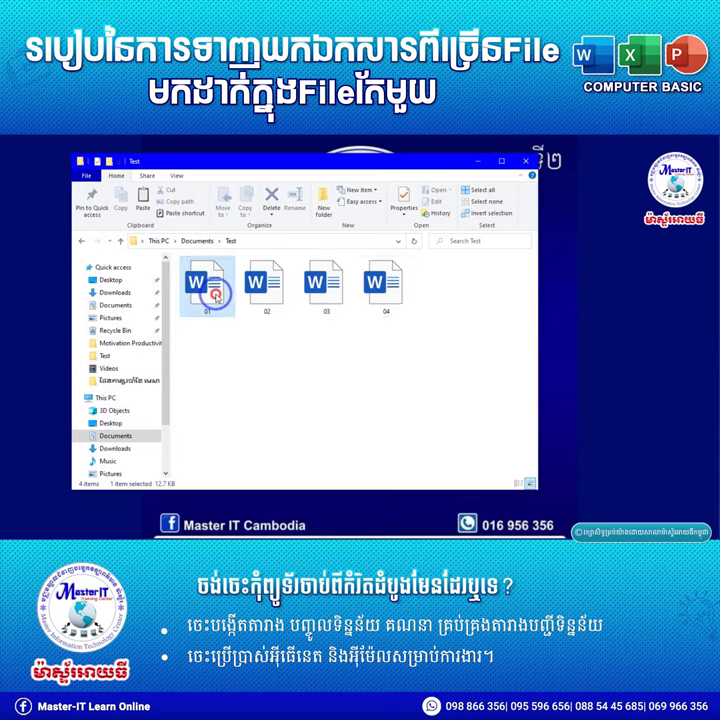
{"action": "left_click", "coordinate": [267, 305]}
{"action": "left_click", "coordinate": [322, 313]}
{"action": "left_click", "coordinate": [384, 322]}
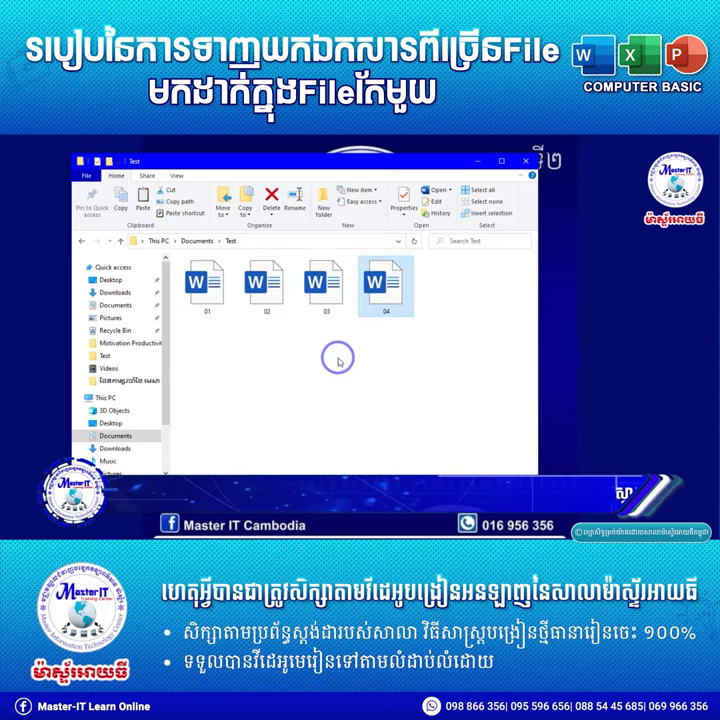
{"action": "left_click", "coordinate": [338, 361]}
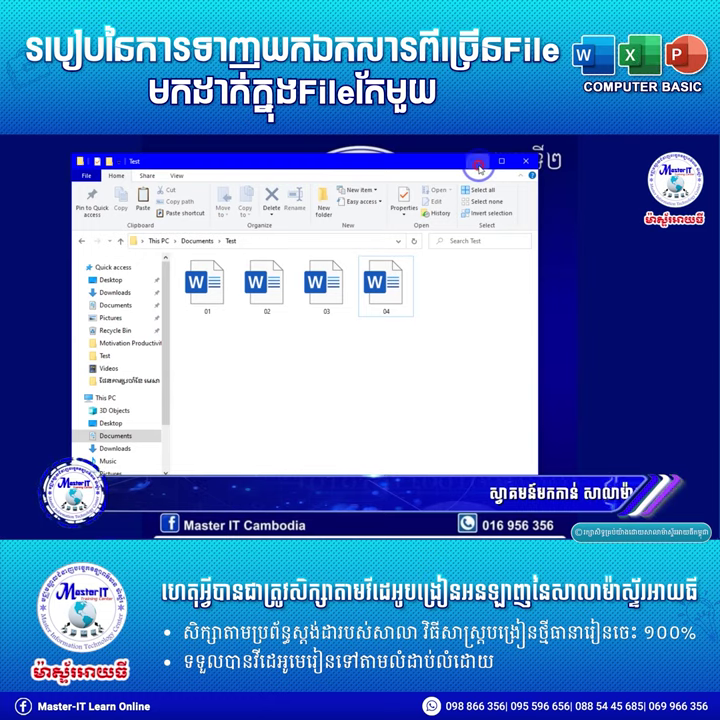
{"action": "left_click", "coordinate": [479, 169]}
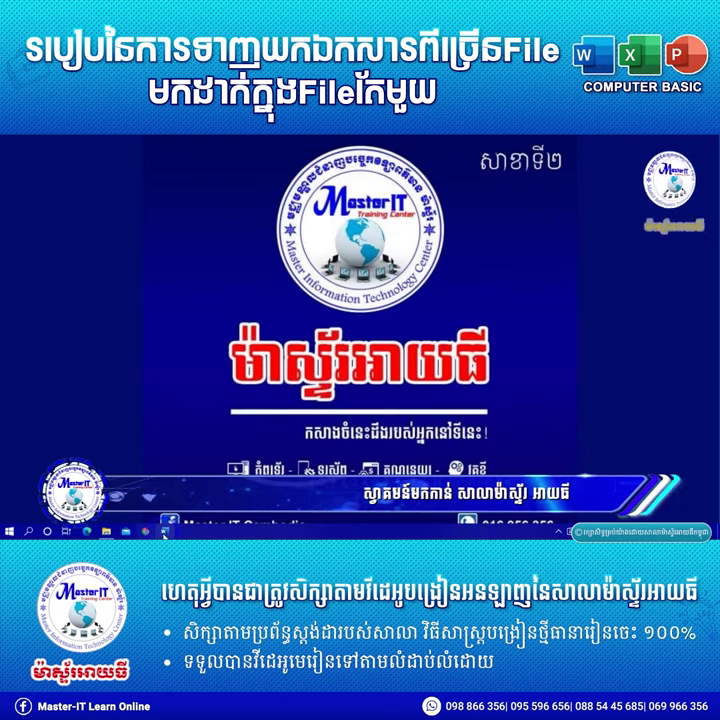
Launch Word from the taskbar and create a new blank document.
{"action": "left_click", "coordinate": [165, 532]}
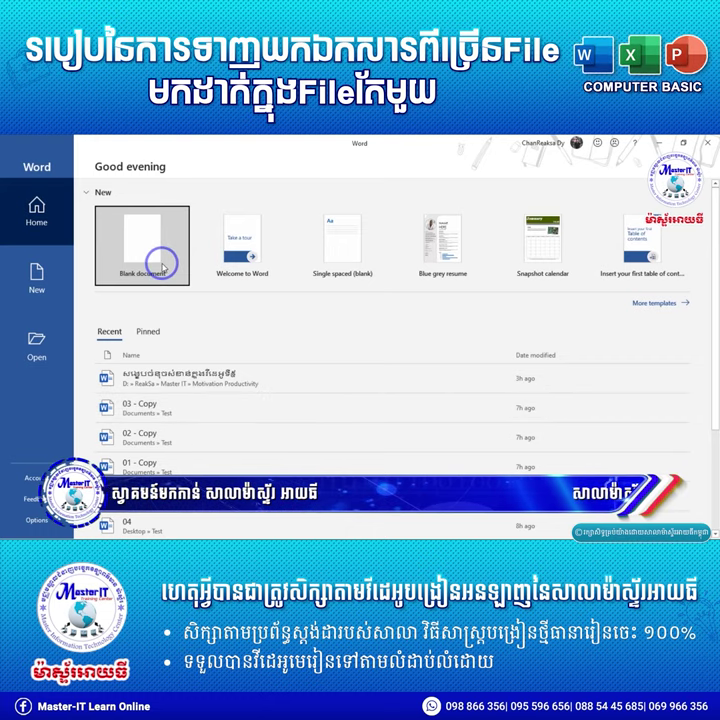
{"action": "left_click", "coordinate": [162, 266]}
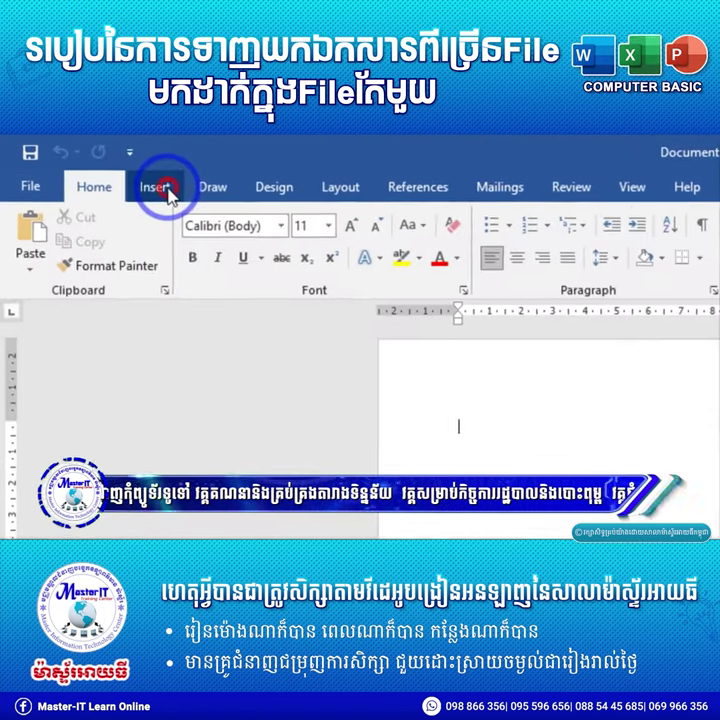
Open the Insert File dialog via Insert > Object > Text from File.
{"action": "left_click", "coordinate": [82, 162]}
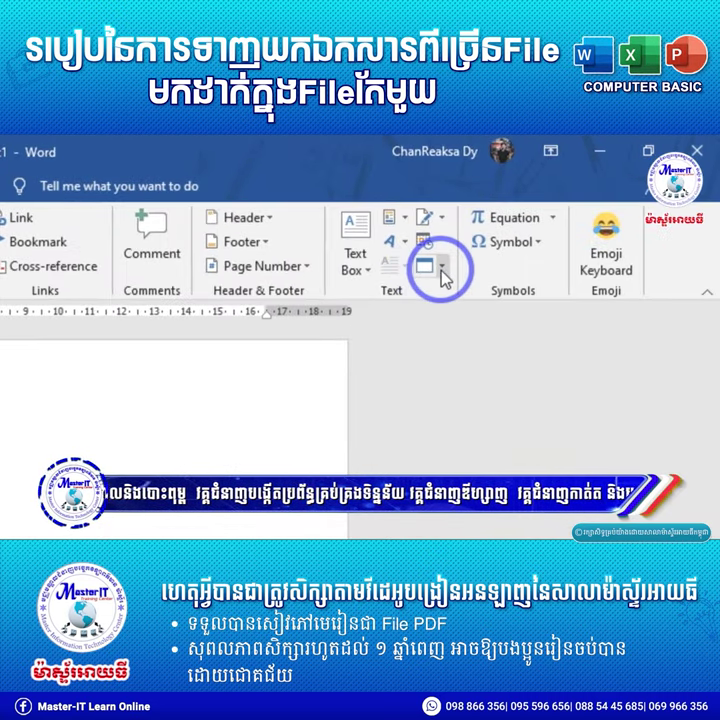
{"action": "left_click", "coordinate": [442, 268]}
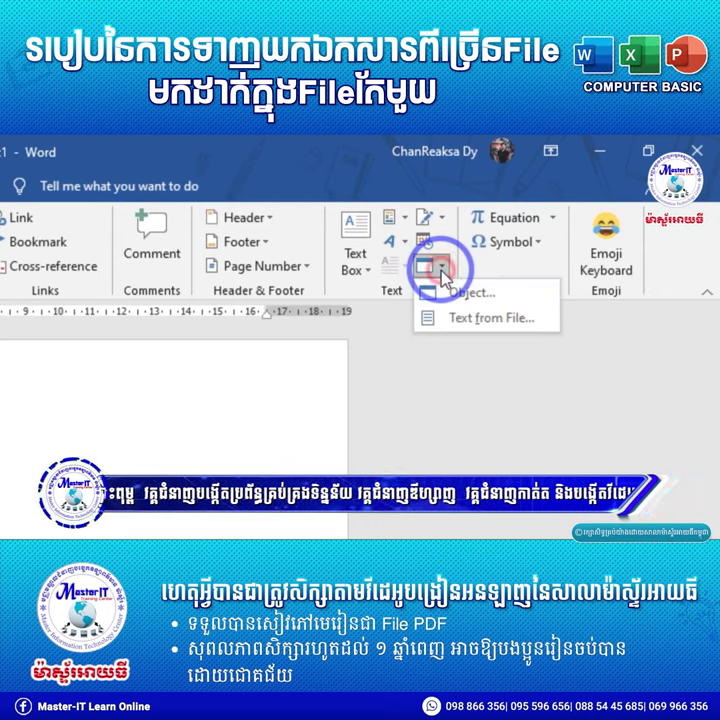
{"action": "left_click", "coordinate": [484, 320]}
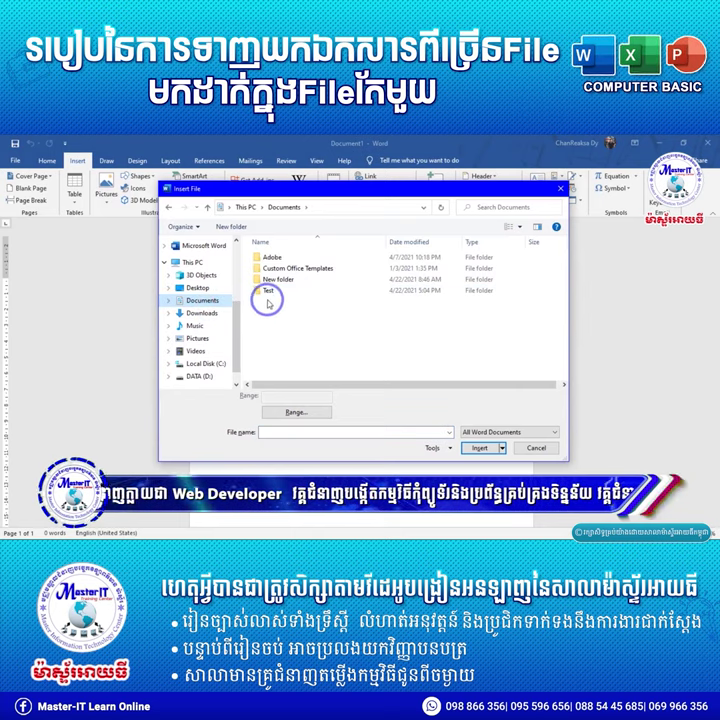
Open the Test folder and click through files 01 to 04.
{"action": "double_click", "coordinate": [268, 292]}
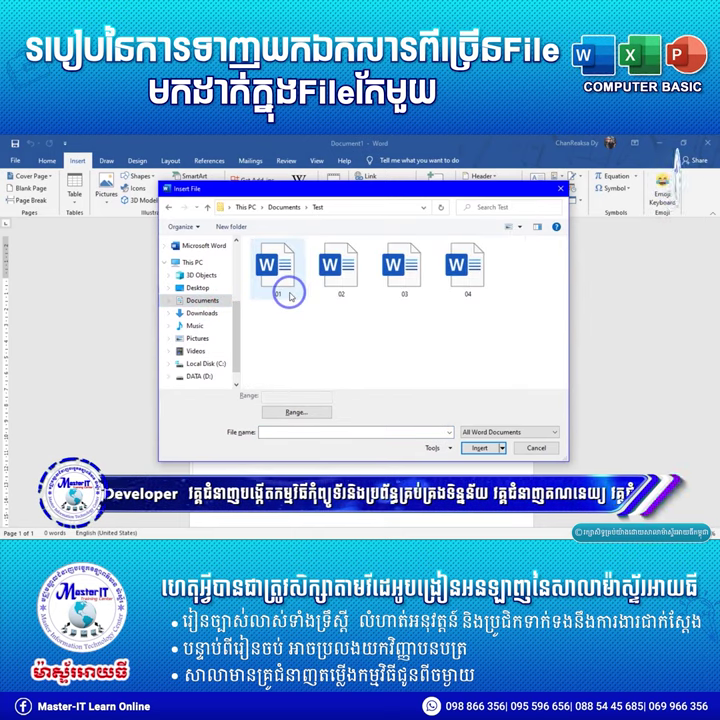
{"action": "left_click", "coordinate": [285, 284]}
{"action": "left_click", "coordinate": [334, 281]}
{"action": "left_click", "coordinate": [386, 281]}
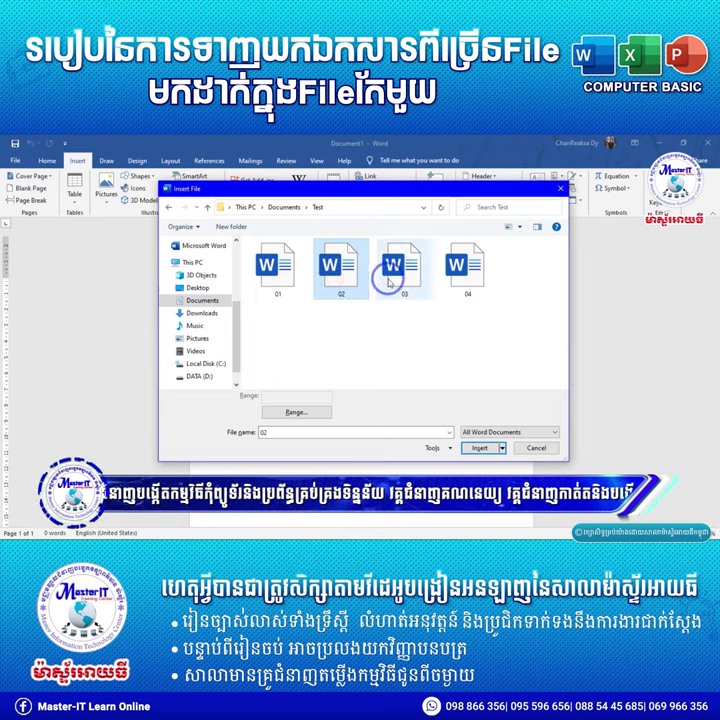
{"action": "left_click", "coordinate": [460, 283]}
{"action": "left_click", "coordinate": [388, 333]}
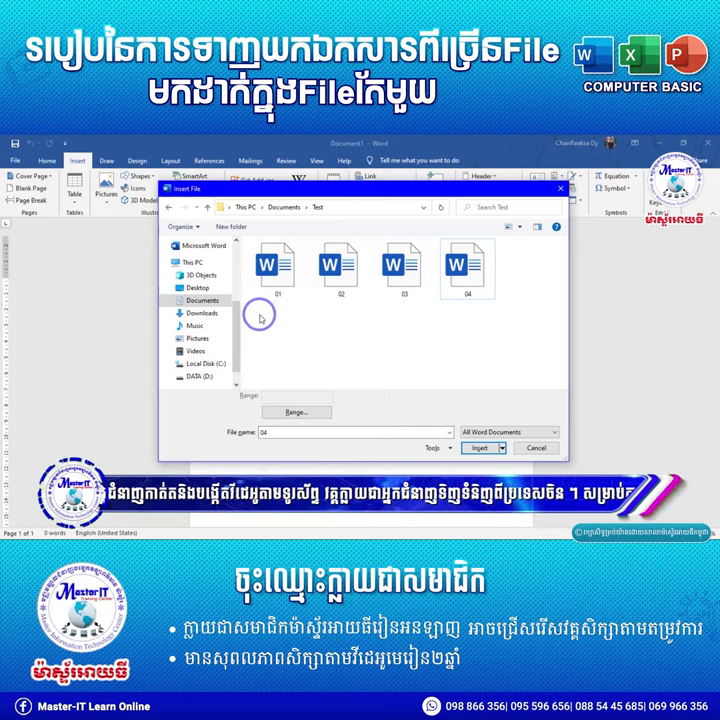
Drag-select all four files, then settle on 04 as the file to insert.
{"action": "left_click_drag", "start_coordinate": [254, 293], "coordinate": [491, 272]}
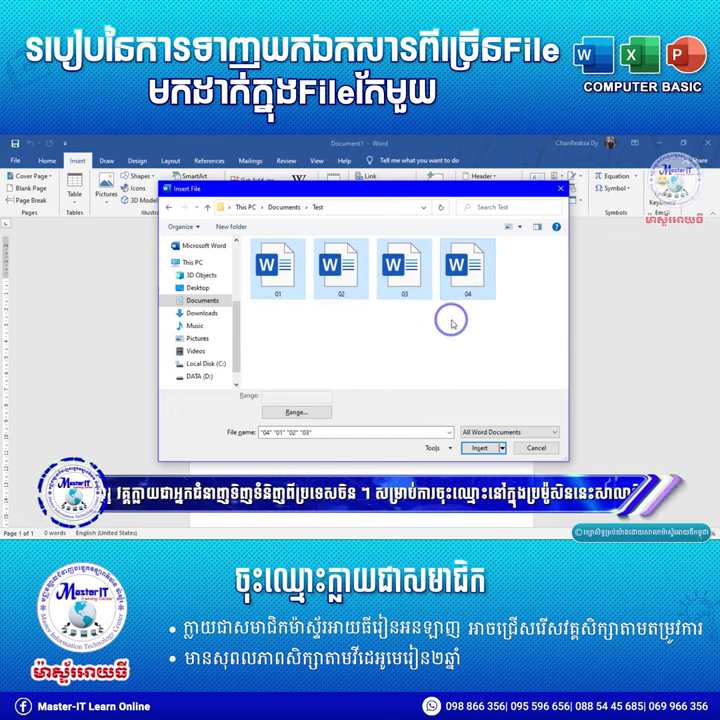
{"action": "left_click", "coordinate": [366, 338]}
{"action": "left_click", "coordinate": [342, 290]}
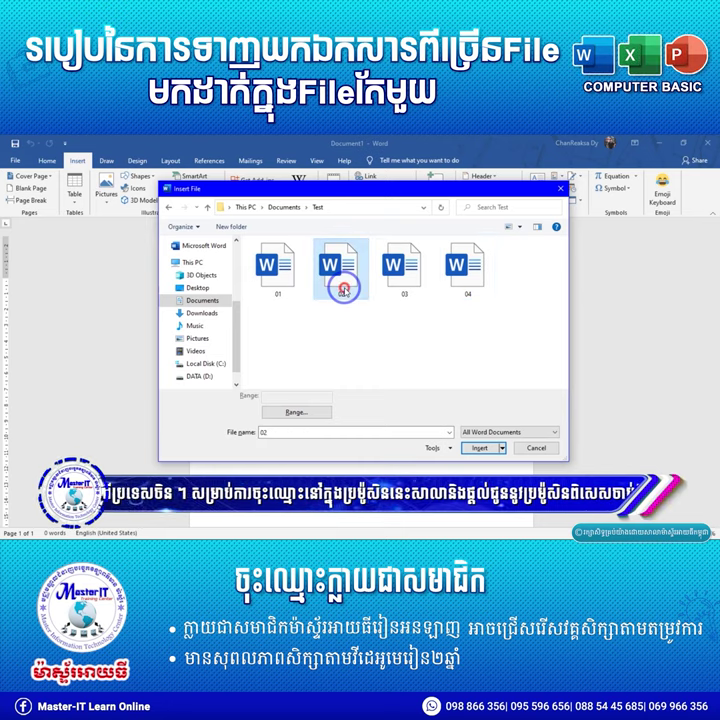
{"action": "left_click", "coordinate": [462, 291]}
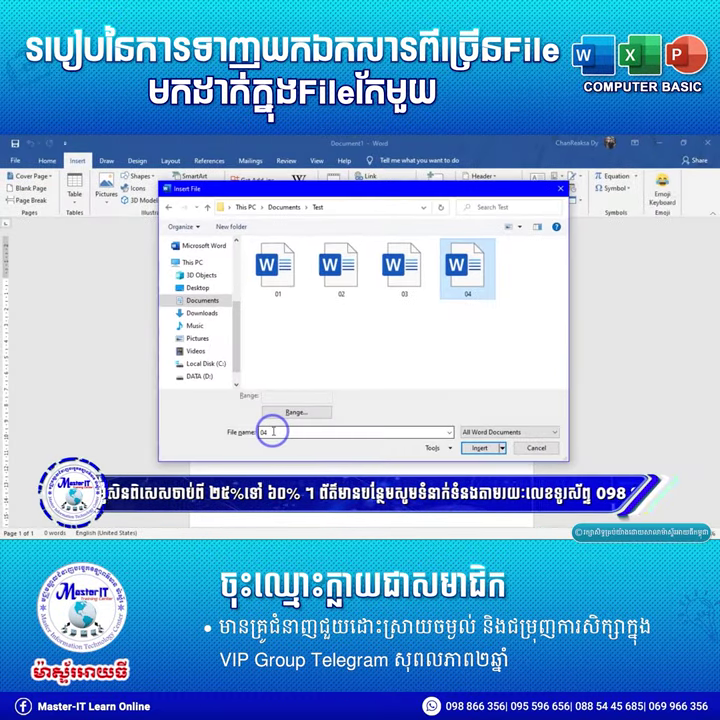
Replace the file name 04 with "02" "04" to insert both documents.
{"action": "double_click", "coordinate": [272, 431]}
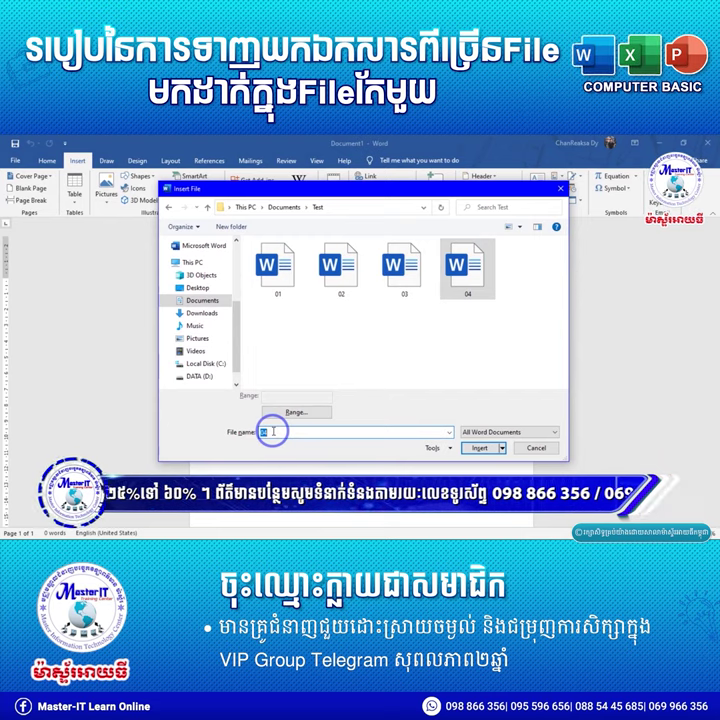
{"action": "key", "text": "BackSpace"}
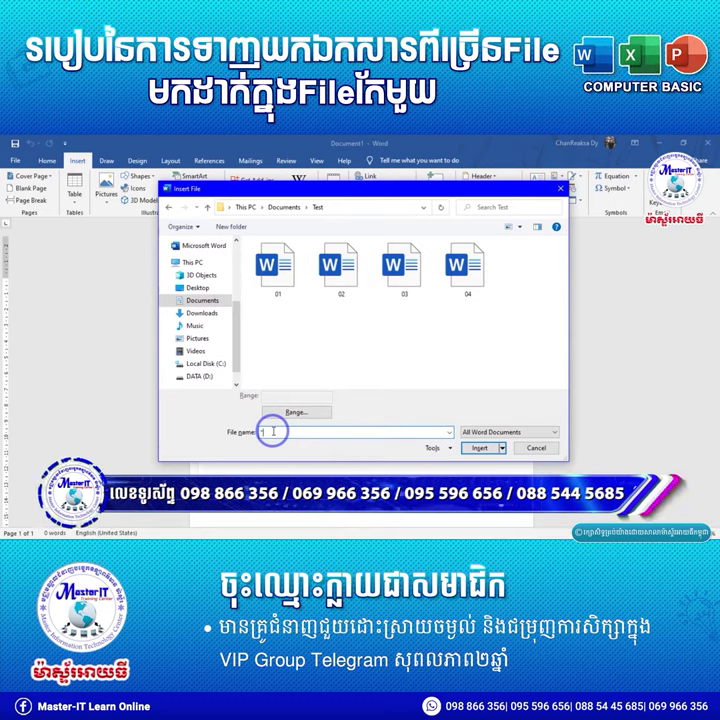
{"action": "type", "text": "\"02\""}
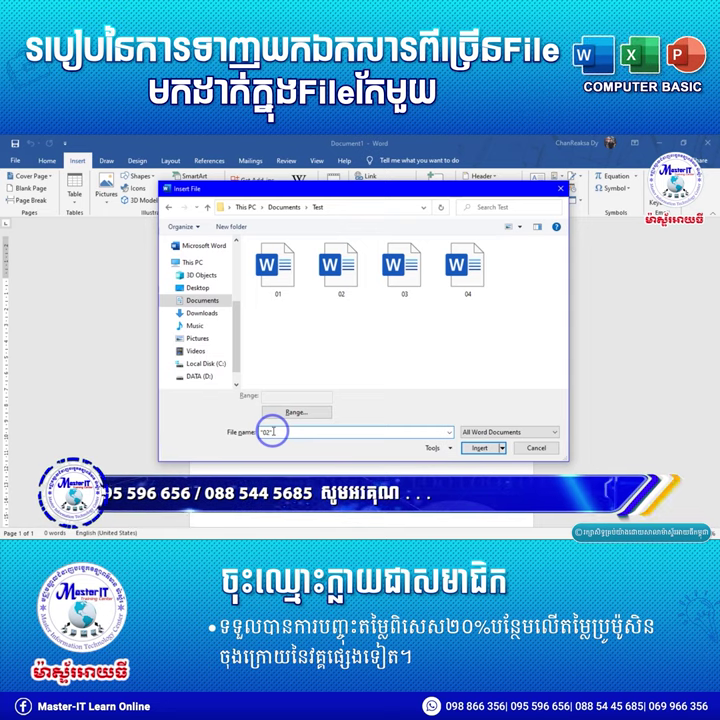
{"action": "type", "text": "\"04"}
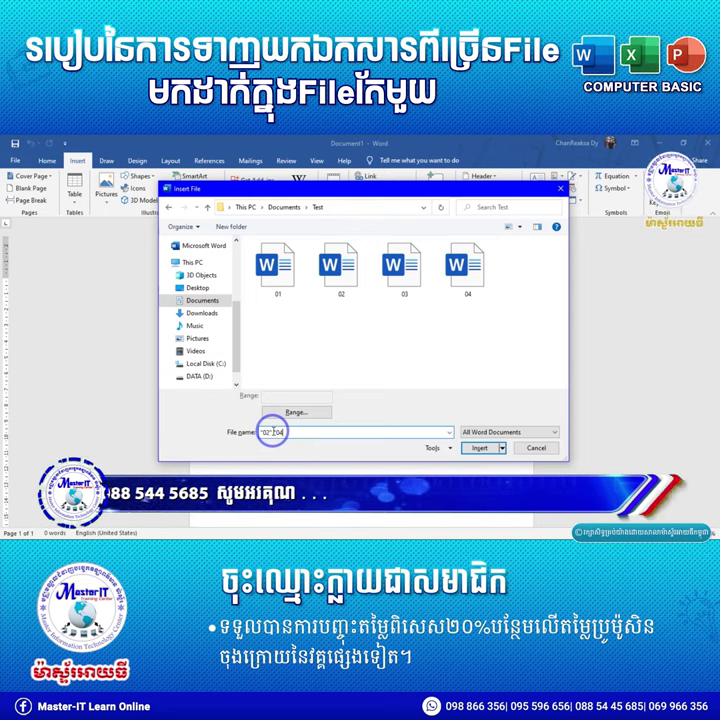
{"action": "type", "text": "\""}
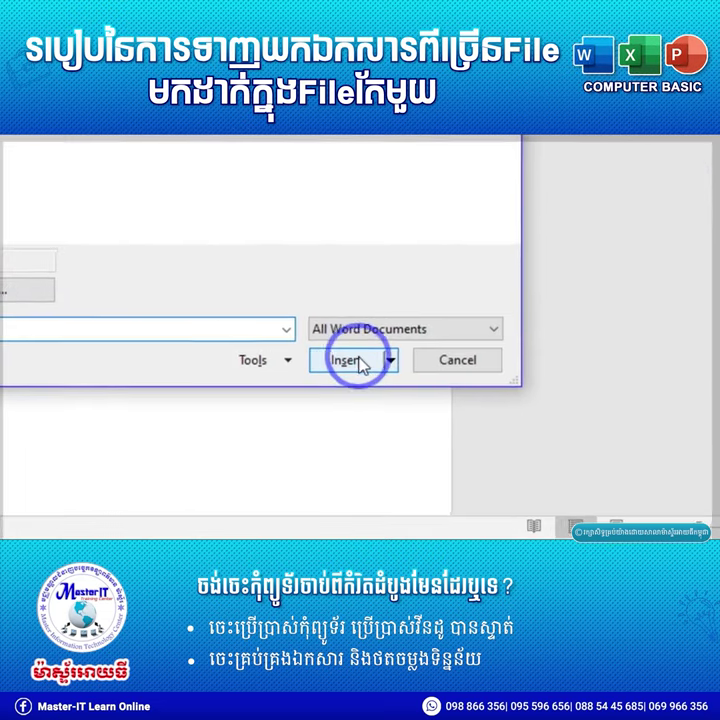
Insert files 02 and 04 and scroll to check both WHAT IS COMPUTER VIRUS? sections.
{"action": "left_click", "coordinate": [480, 449]}
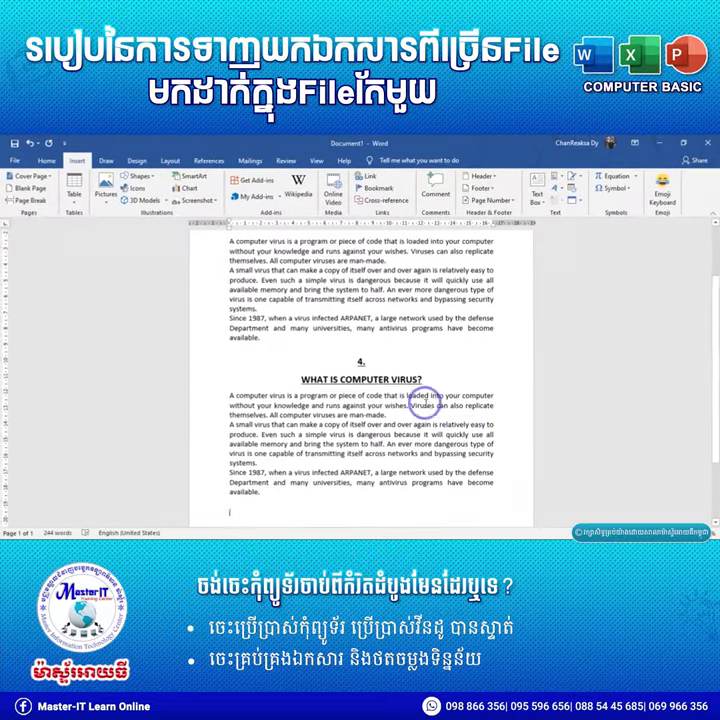
{"action": "scroll", "coordinate": [423, 400], "scroll_direction": "up", "scroll_amount": 2}
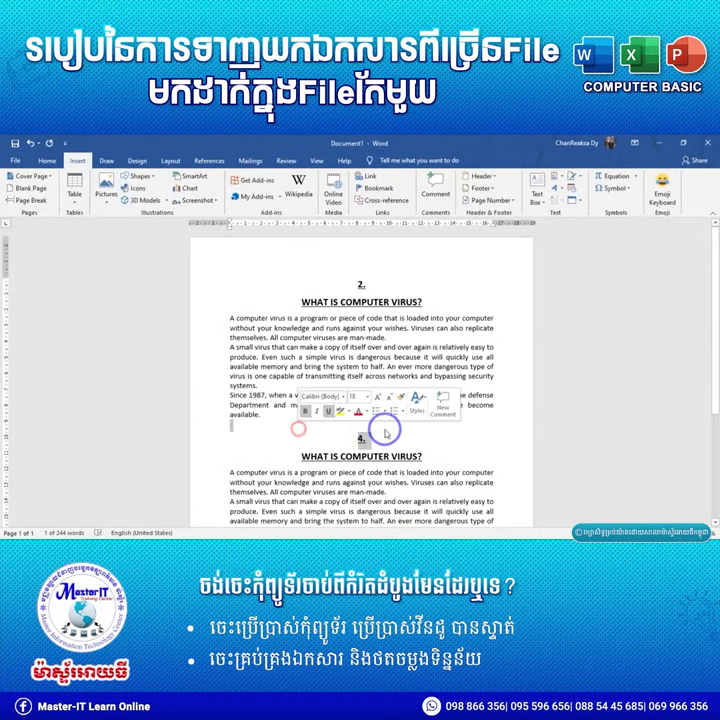
{"action": "scroll", "coordinate": [410, 437], "scroll_direction": "down", "scroll_amount": 4}
{"action": "scroll", "coordinate": [411, 443], "scroll_direction": "up", "scroll_amount": 4}
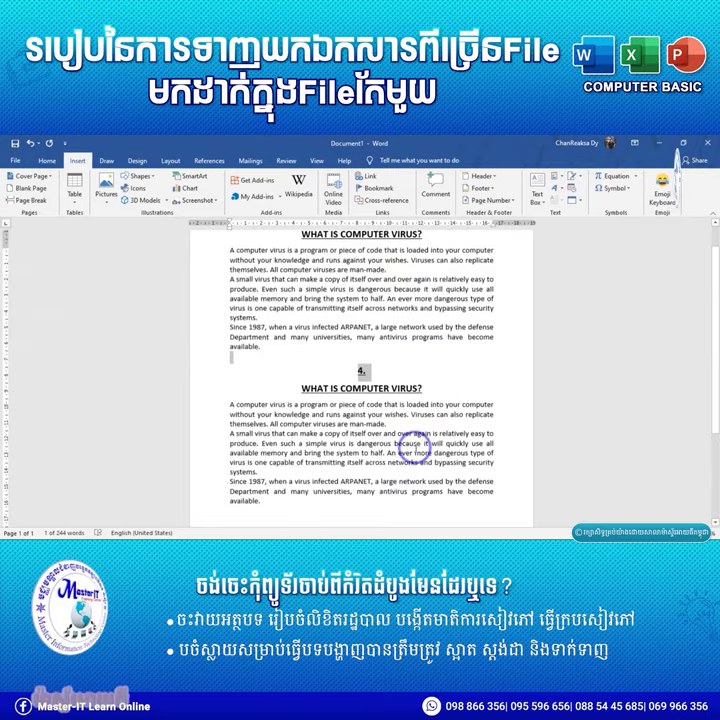